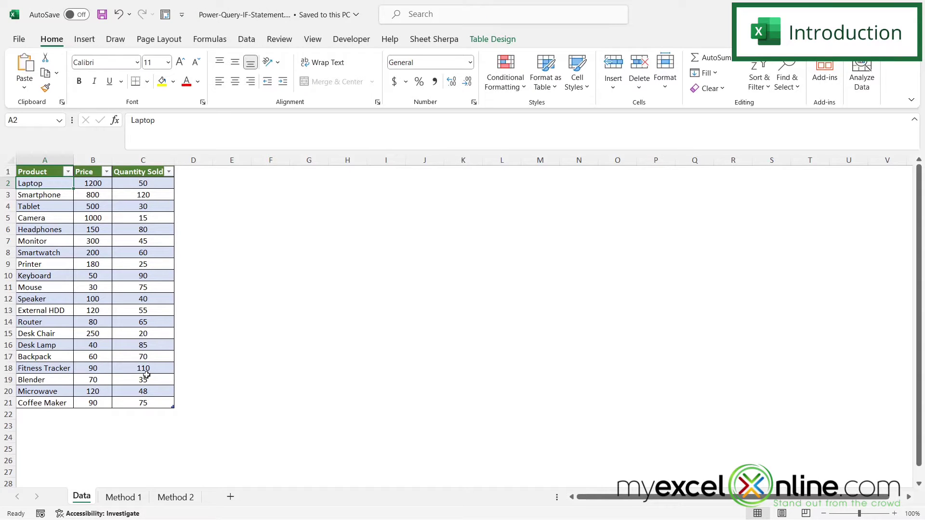
Review the Method 1 and Method 2 example sheets, then select the product data A1:C21
click(117, 499)
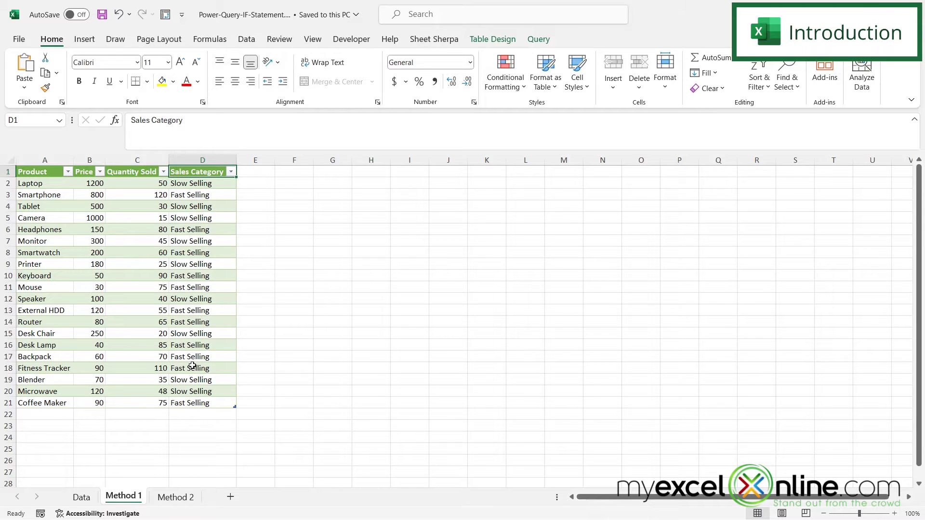
click(163, 499)
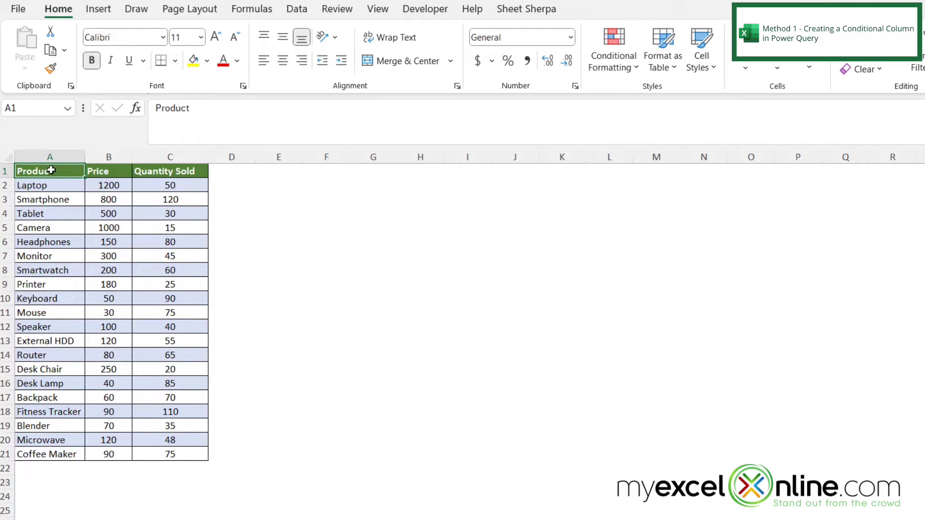
drag(51, 170, 175, 455)
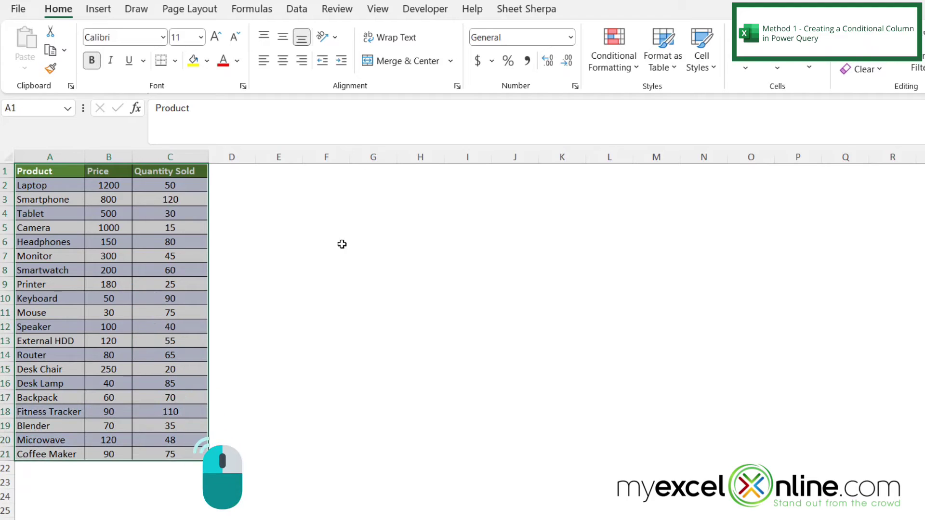
Load the selected range into Power Query as Table4, keeping headers
click(299, 9)
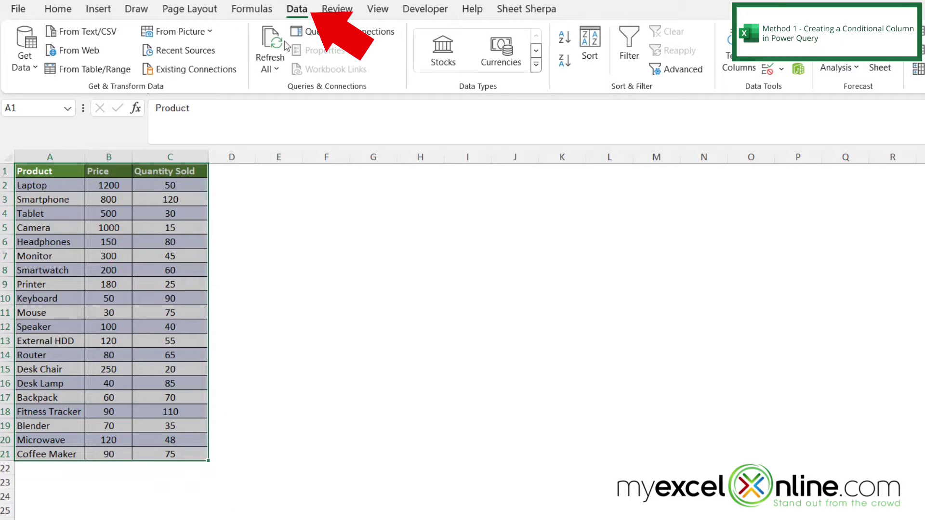
click(75, 76)
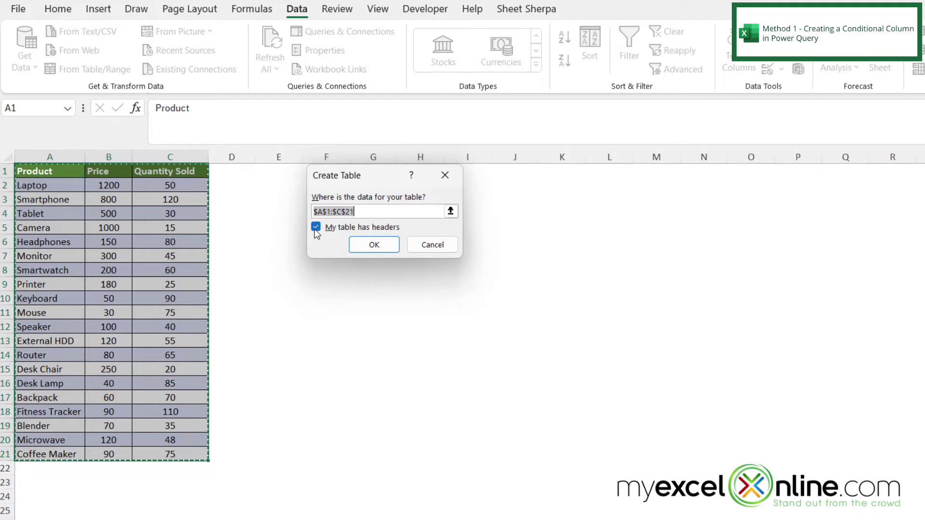
click(364, 244)
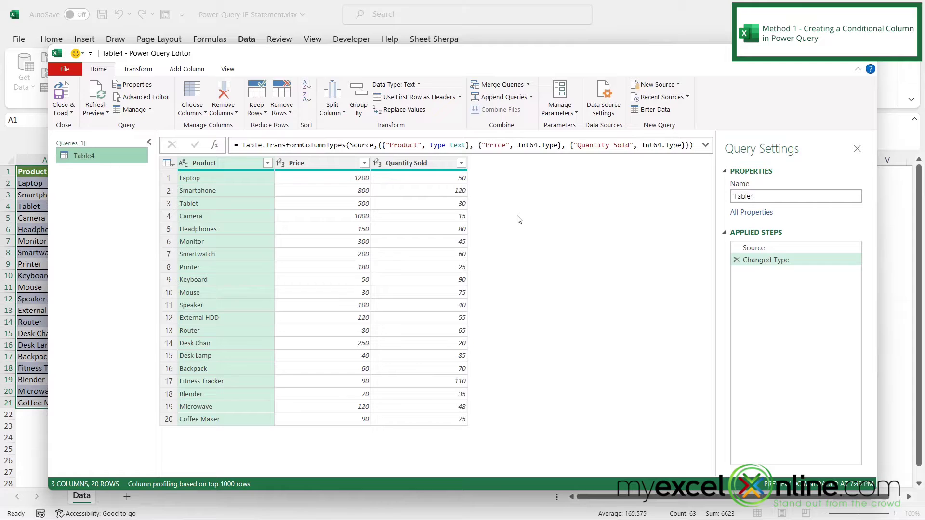
Add a conditional column named Product Category, with the dialog moved aside to reveal the data
click(186, 69)
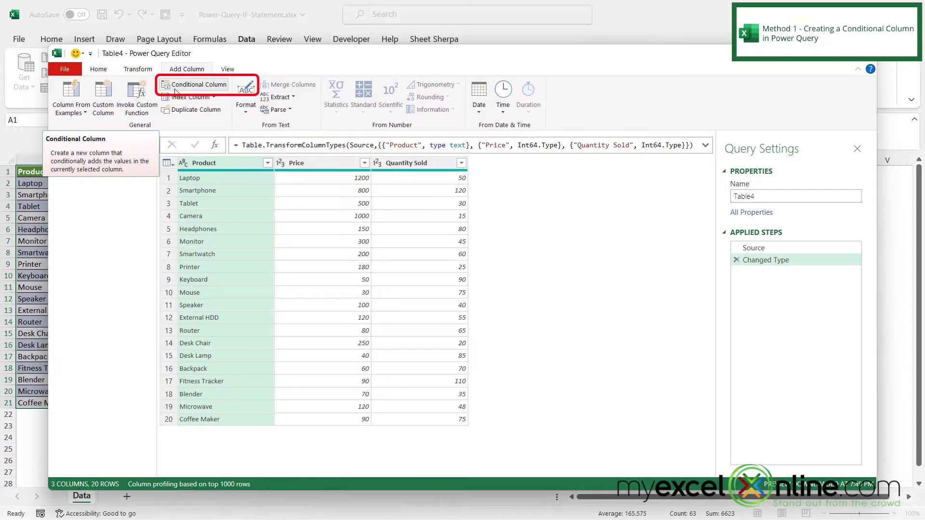
click(176, 91)
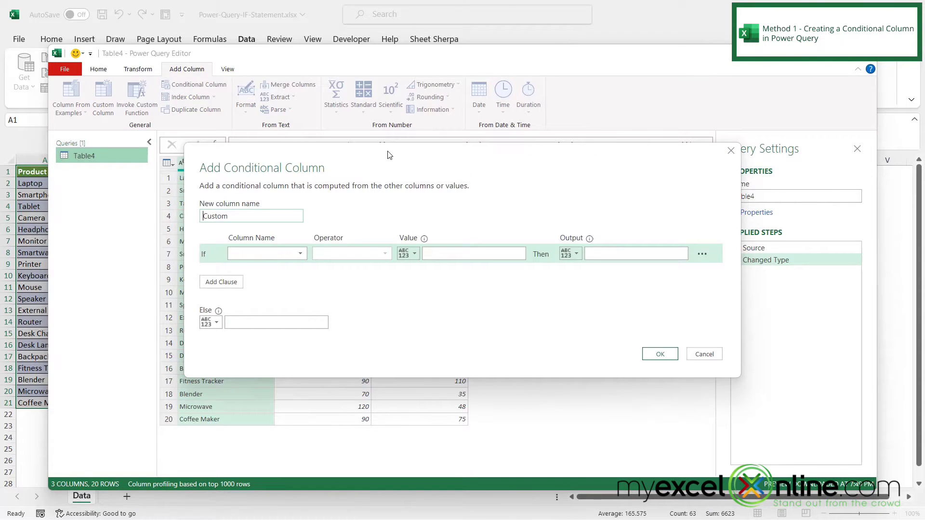
drag(389, 154, 678, 154)
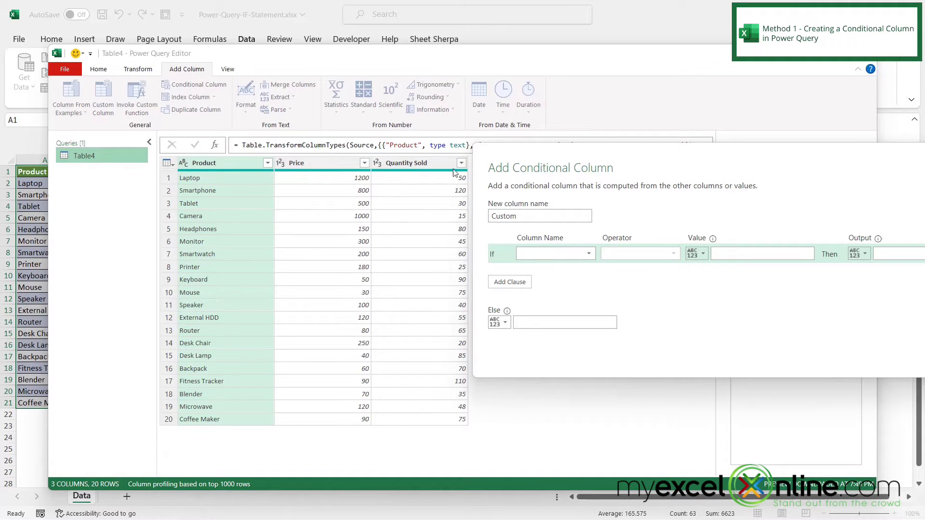
double_click(524, 216)
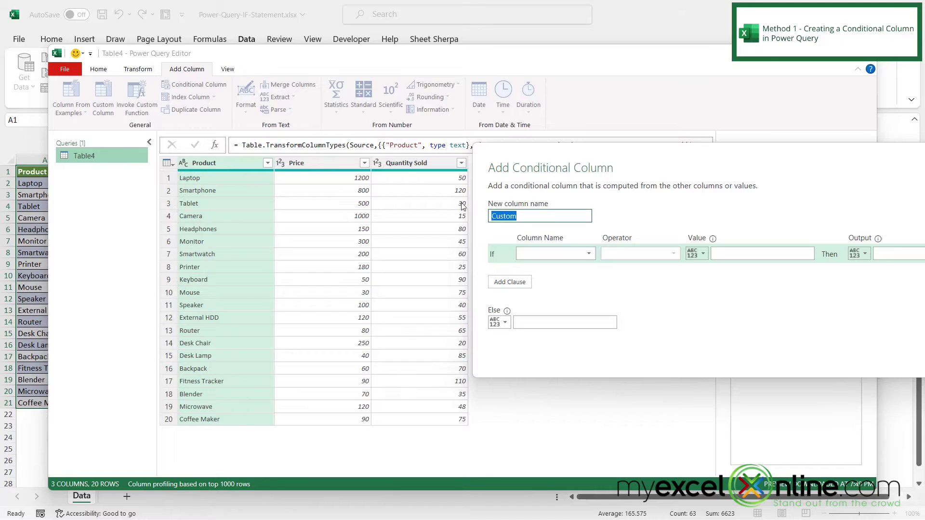
text(Pr)
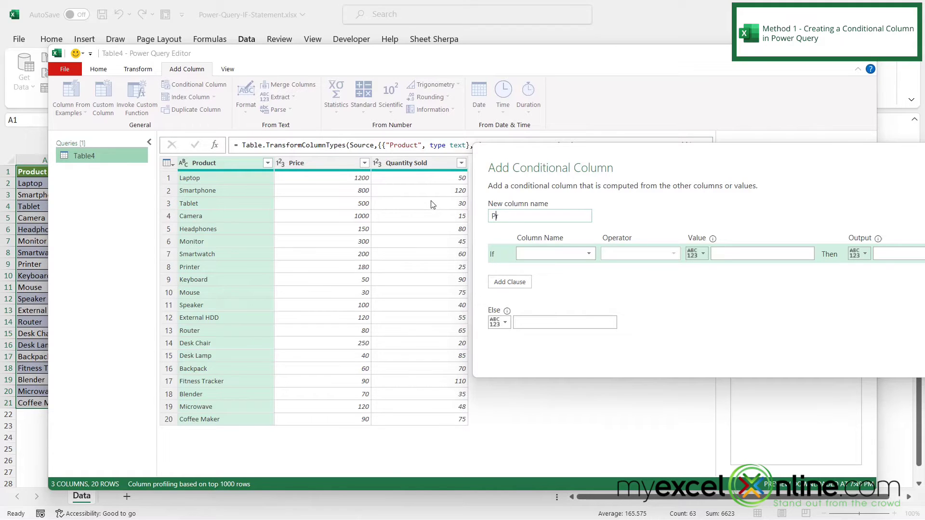
text(oduct Category)
Set the rule: Quantity Sold is greater than 50 gives Fast Selling, else Slow Selling
click(589, 254)
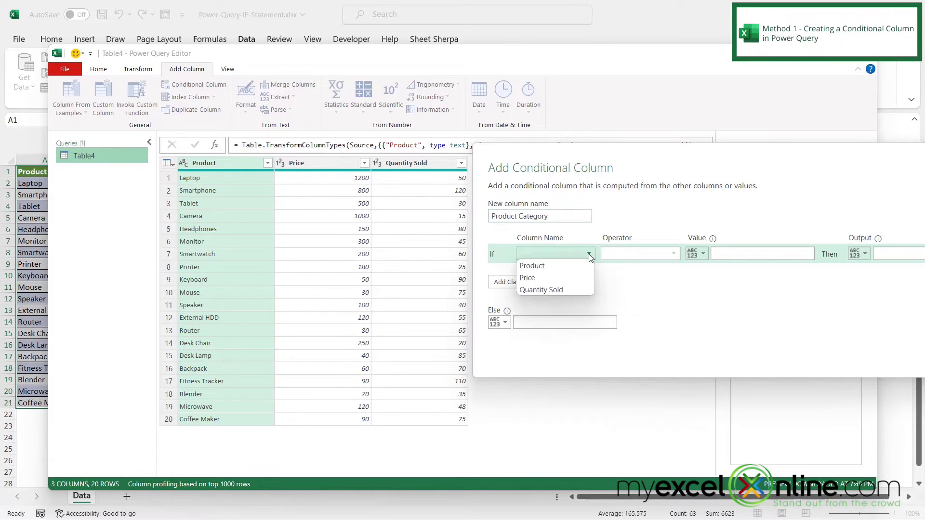
click(554, 289)
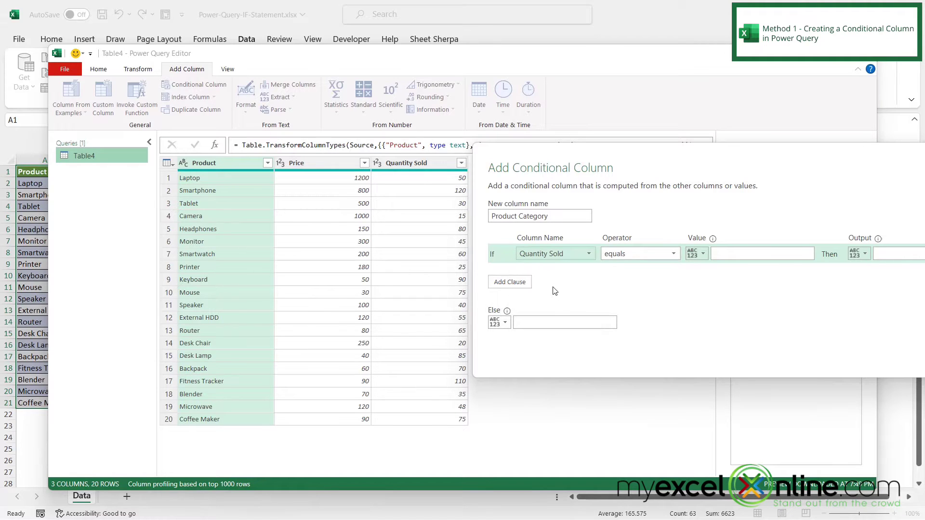
click(673, 254)
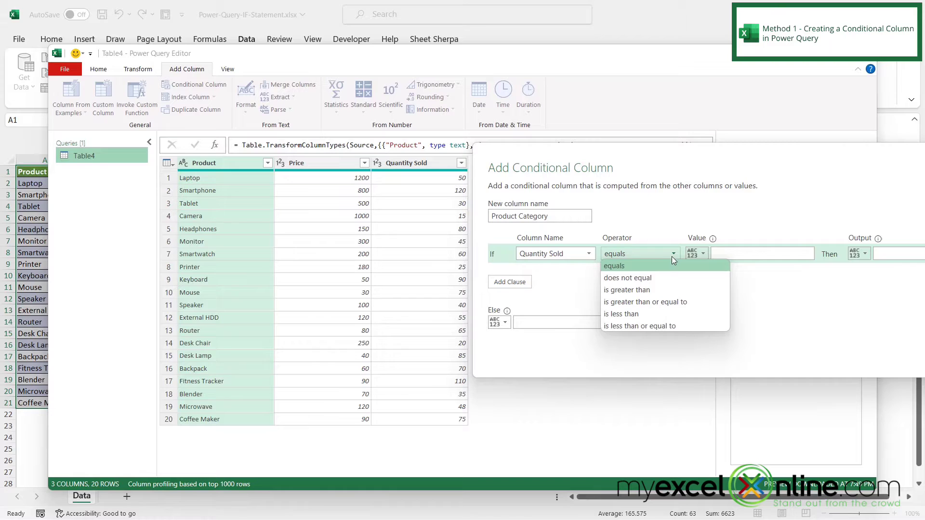
click(630, 292)
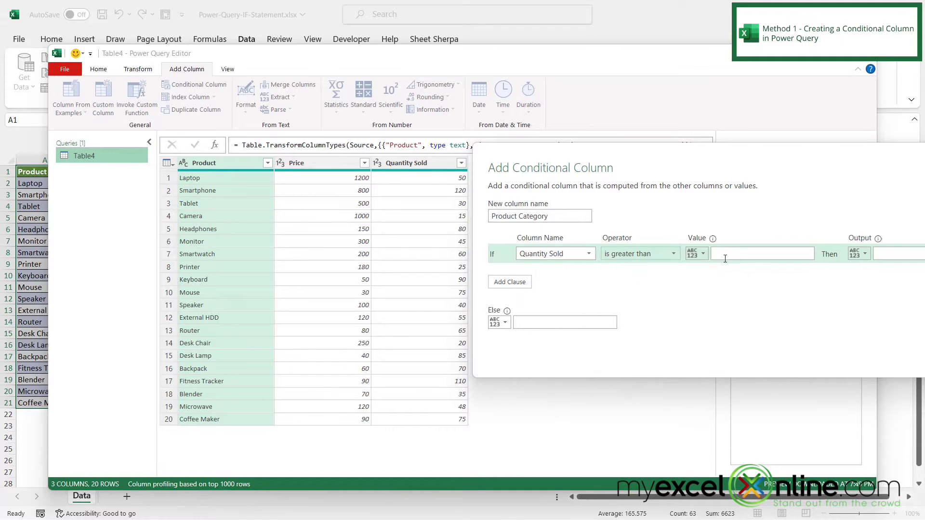
text(5)
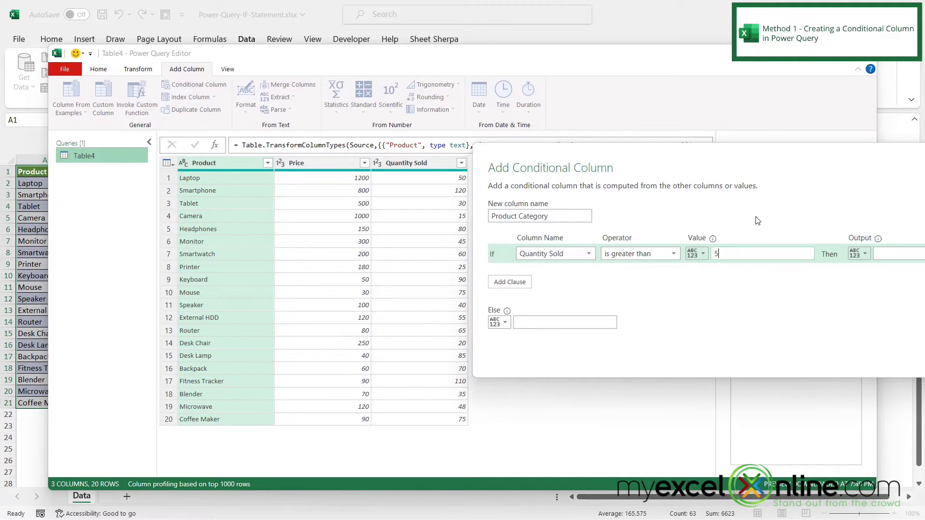
text(0)
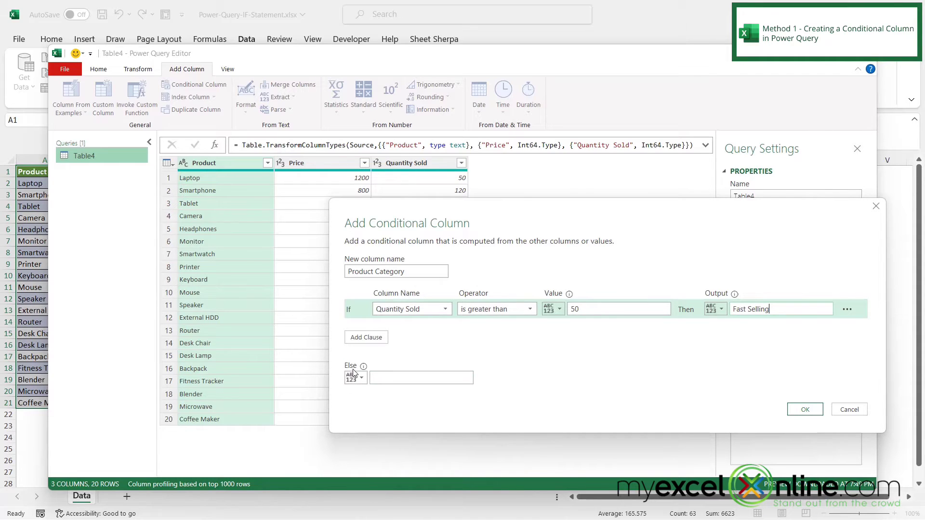
click(385, 377)
text(Slow Selling)
Apply the conditional column and Close & Load Table4 into the workbook
click(805, 409)
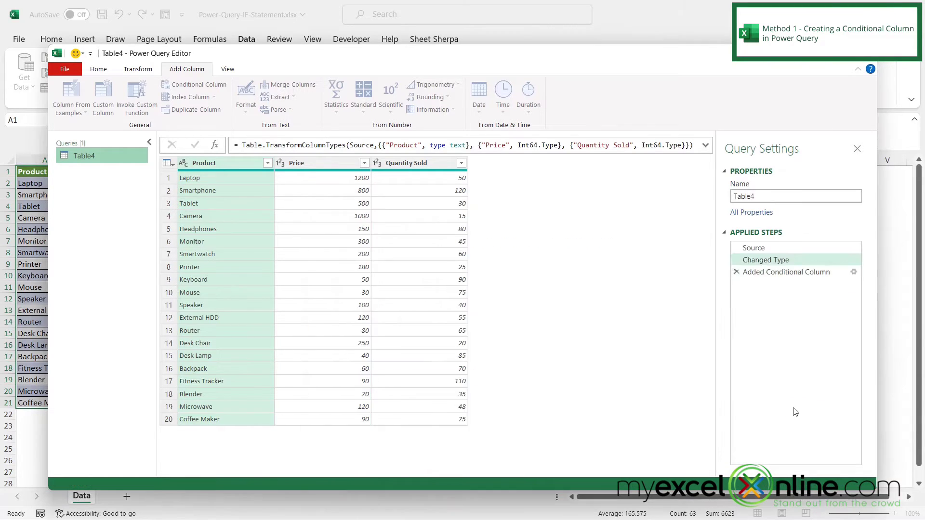
click(97, 72)
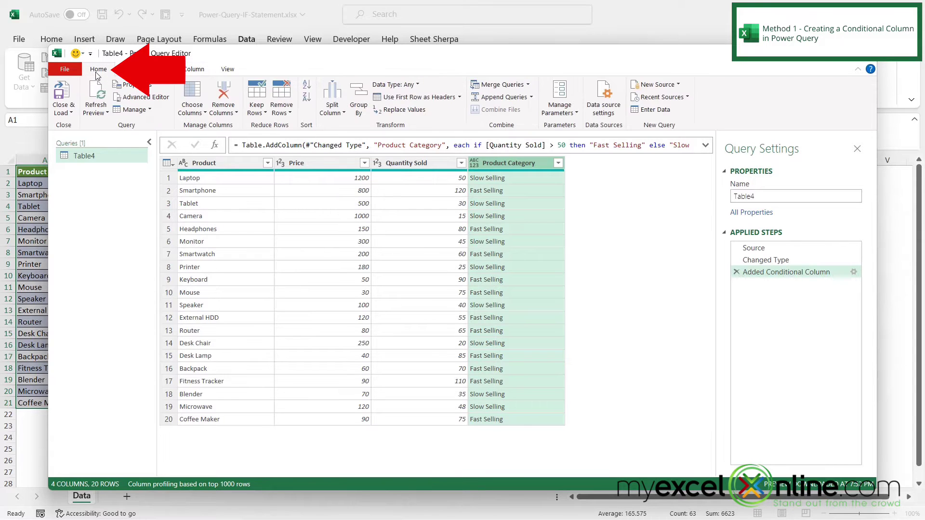
click(59, 103)
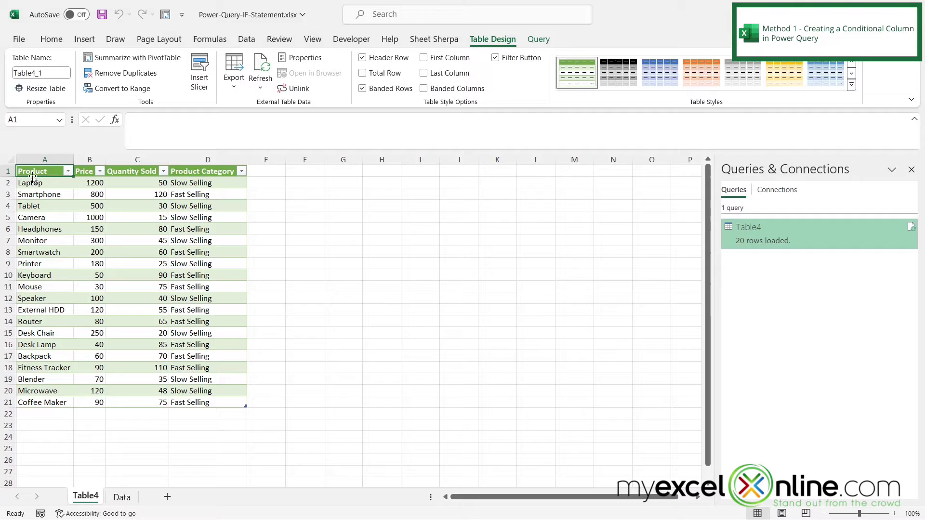
Check the loaded columns and the Laptop (50), Smartphone (120) and Tablet (30) quantities
drag(44, 160, 121, 156)
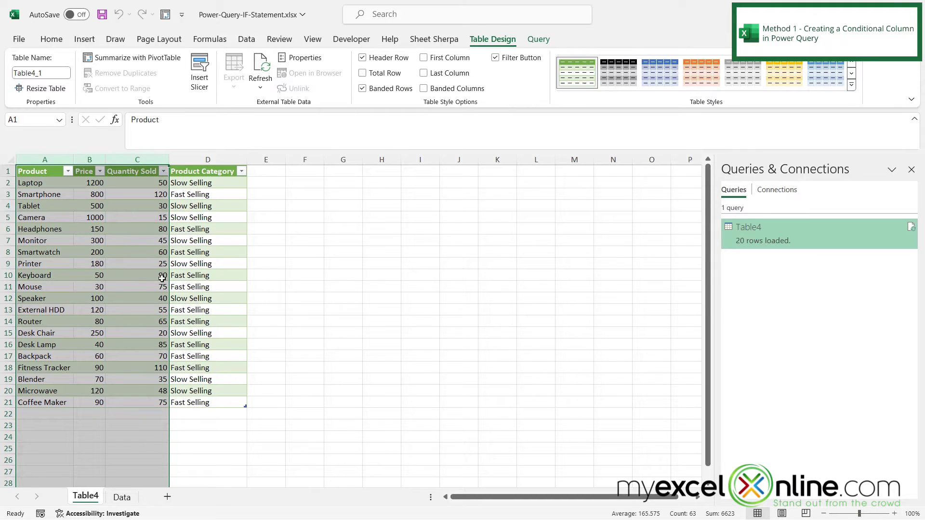
click(209, 159)
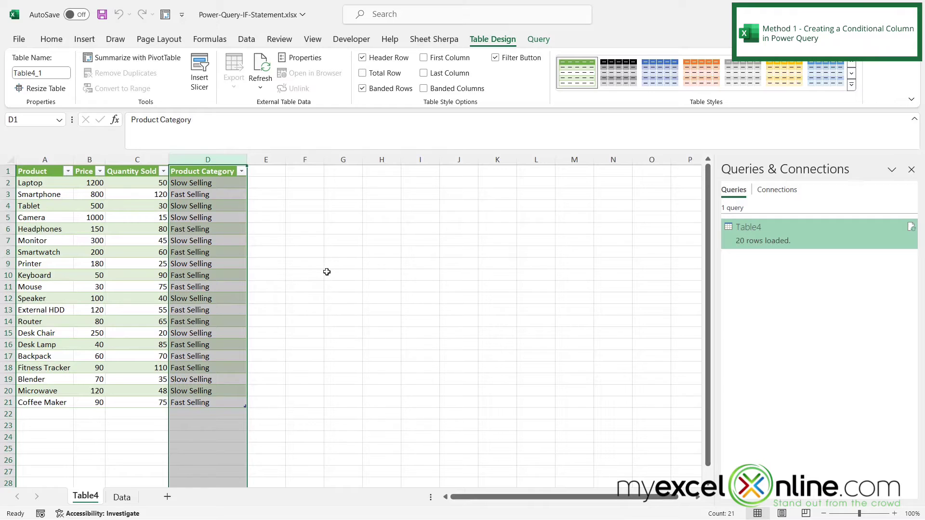
click(143, 181)
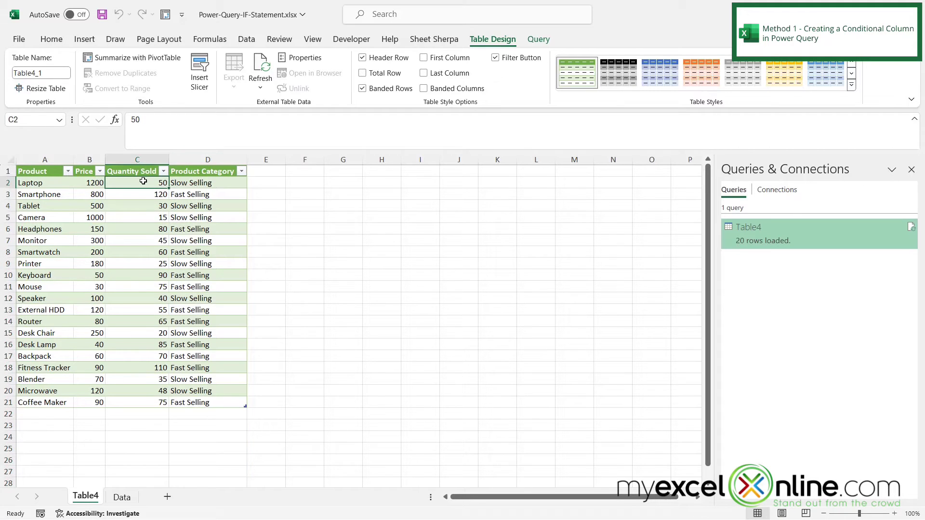
click(155, 193)
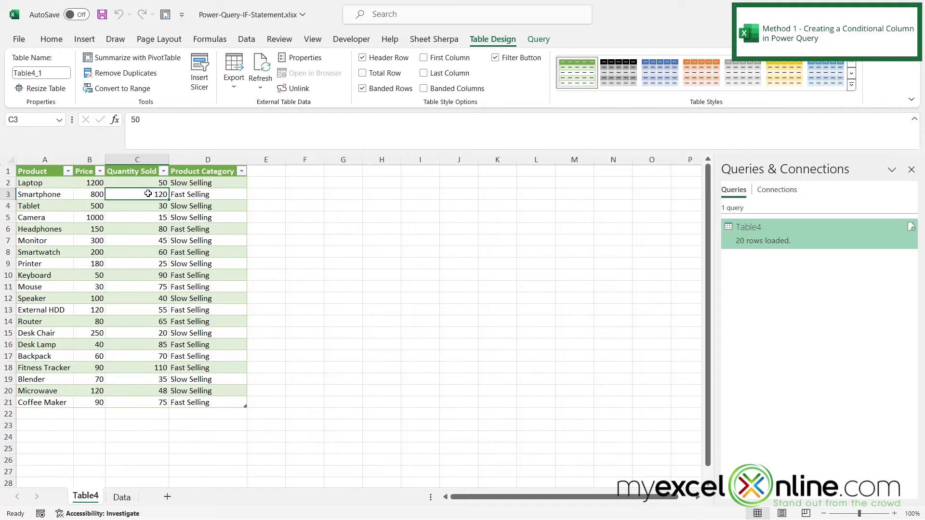
click(154, 204)
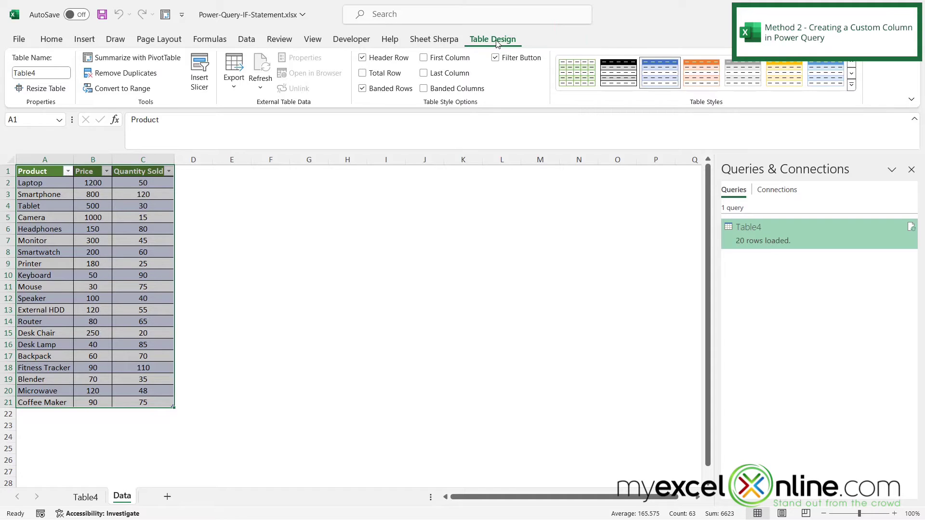
Select the whole product table on the Data sheet and convert it to a normal range
click(33, 172)
key(ctrl+a)
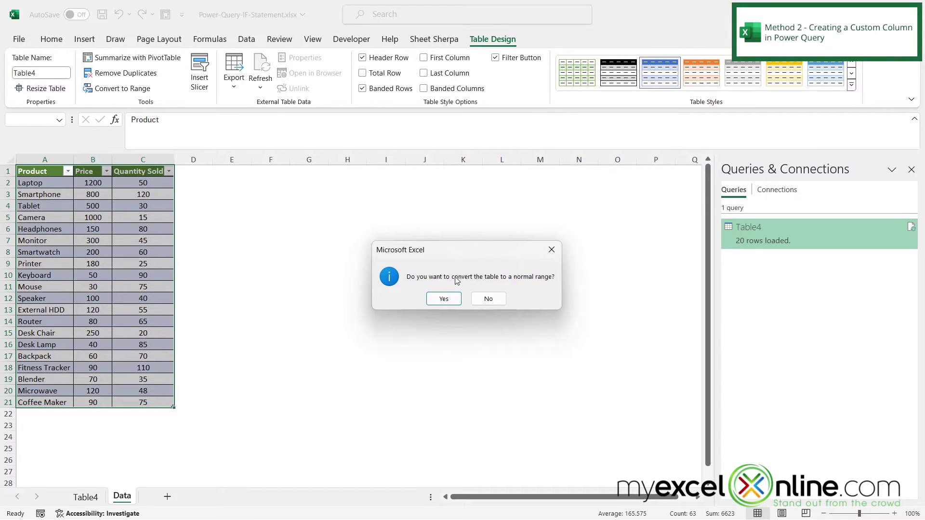
click(443, 299)
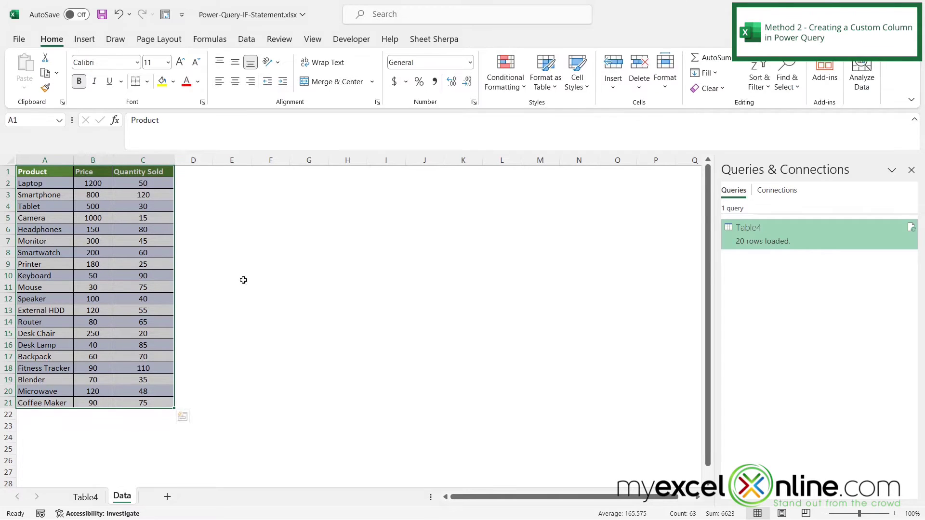
Turn A1:C21 into a table with headers and load it into Power Query as Table6
click(50, 173)
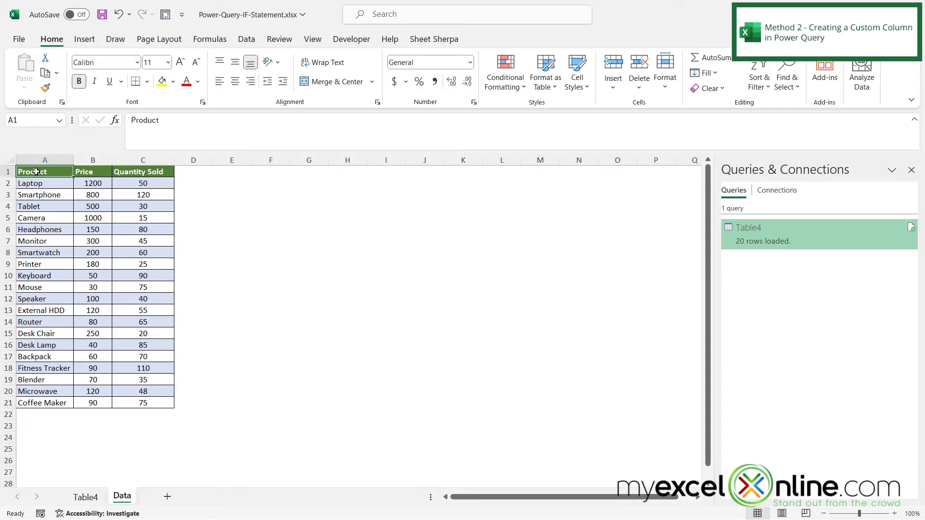
drag(38, 175, 124, 402)
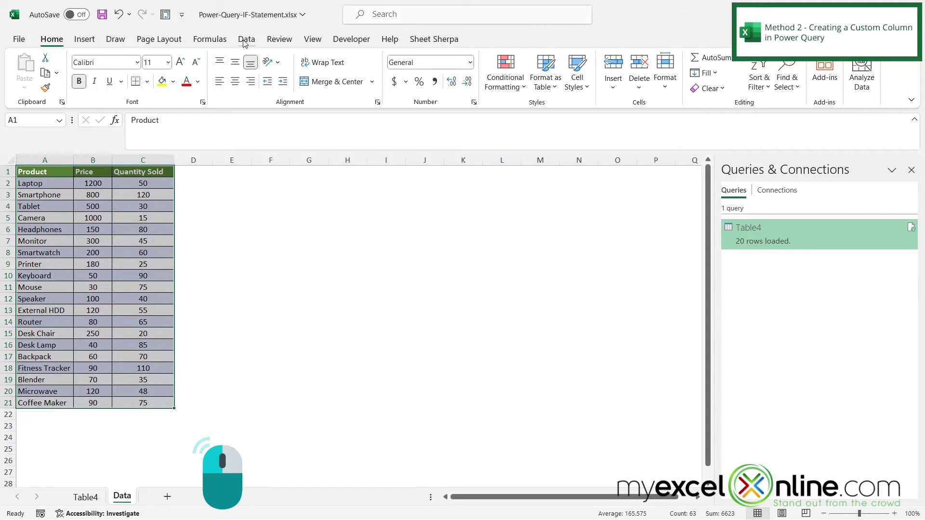
click(246, 39)
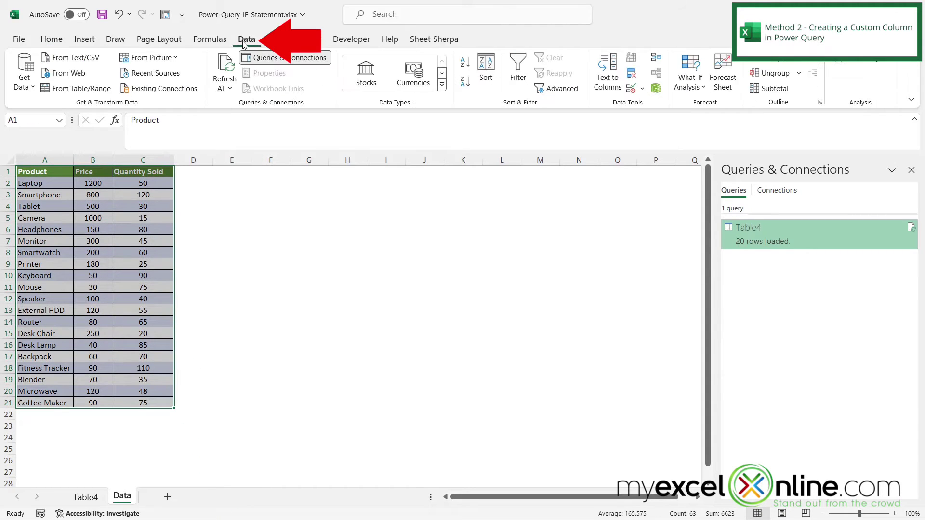
click(59, 93)
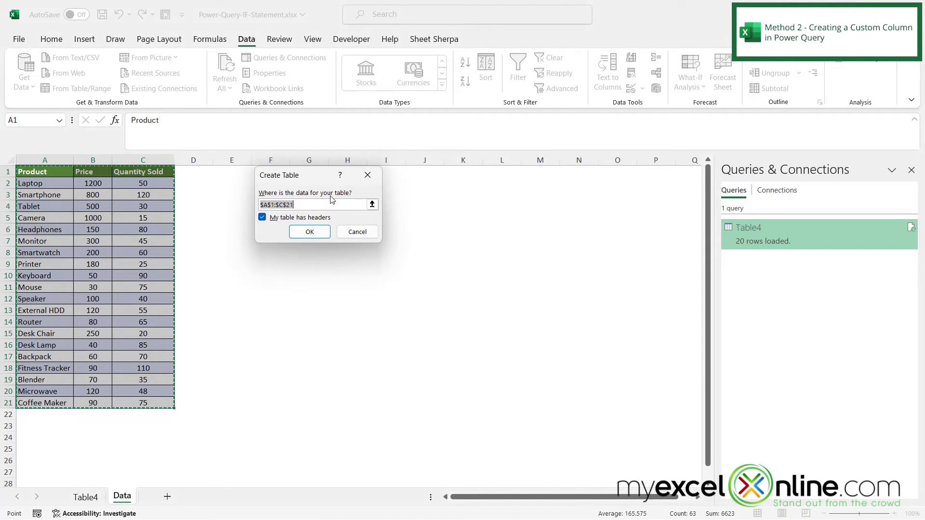
click(307, 232)
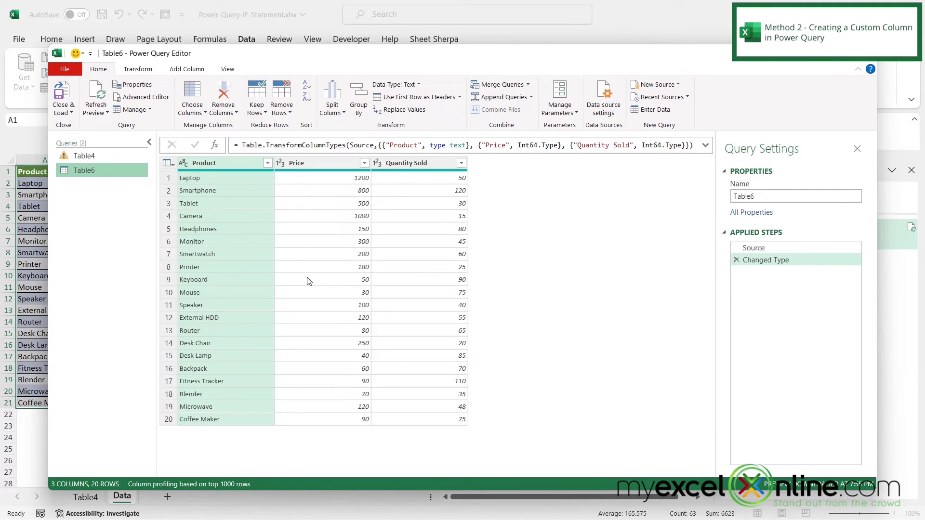
Add a custom column named Product Category
click(183, 73)
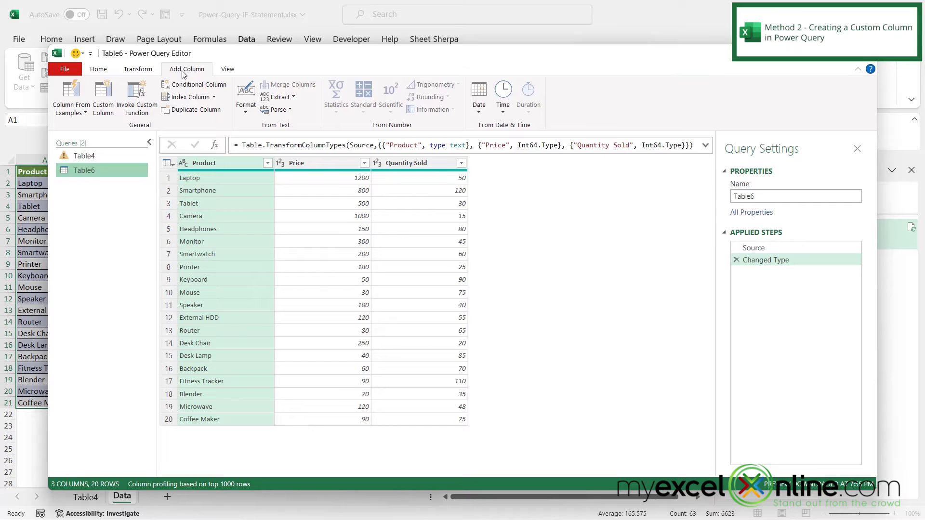
click(108, 96)
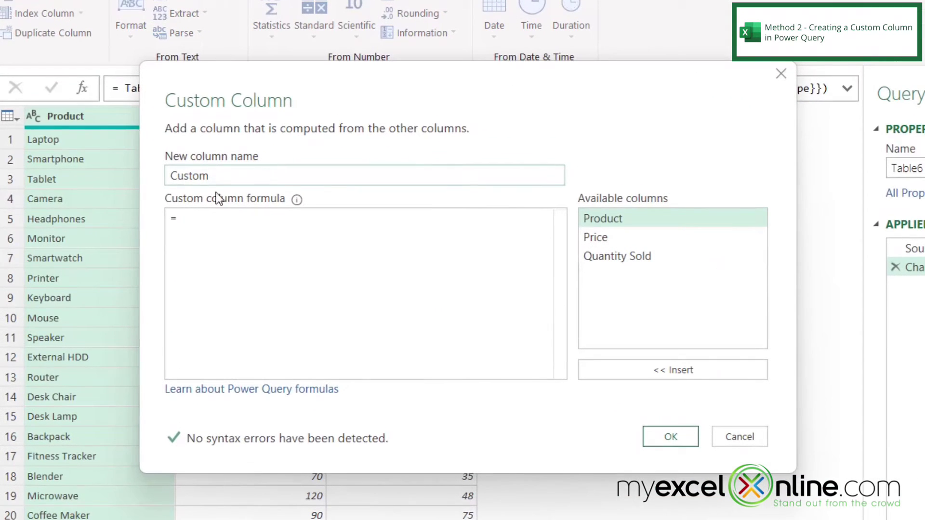
double_click(217, 176)
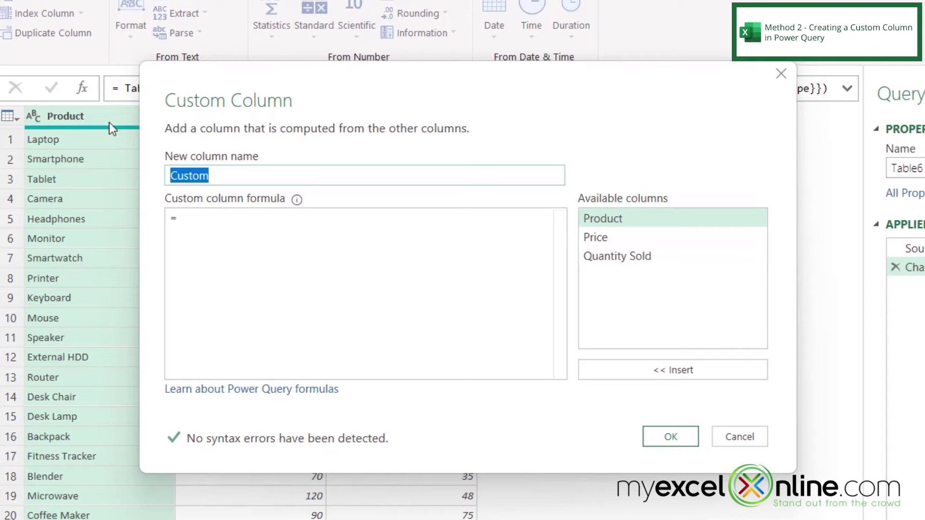
text(Prod)
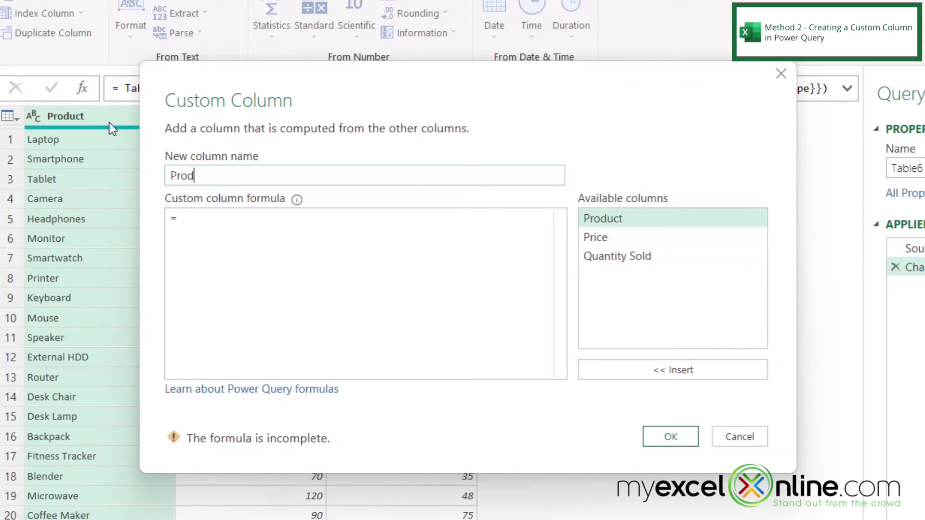
text(uct)
text(Category)
Enter the formula if [Quantity Sold]>50 then "Fast Selling" else "Slow Selling" and confirm
click(247, 233)
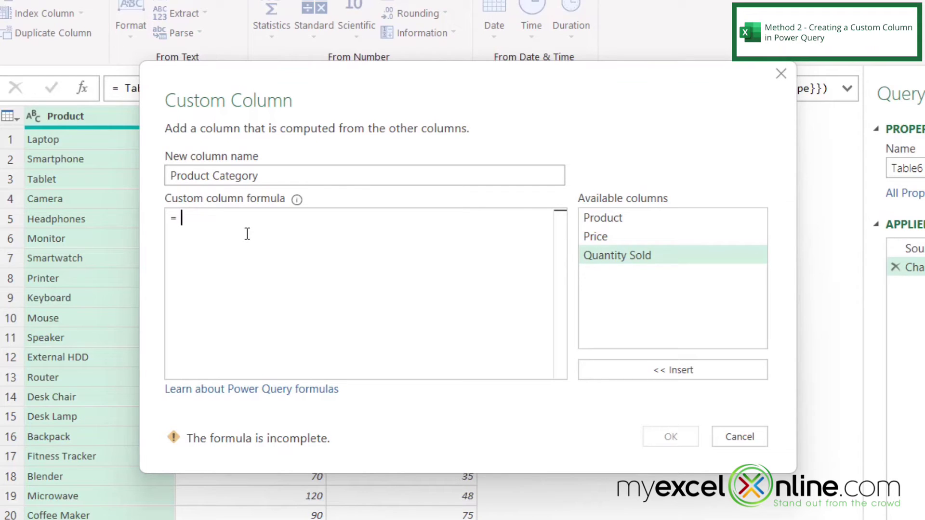
text(if)
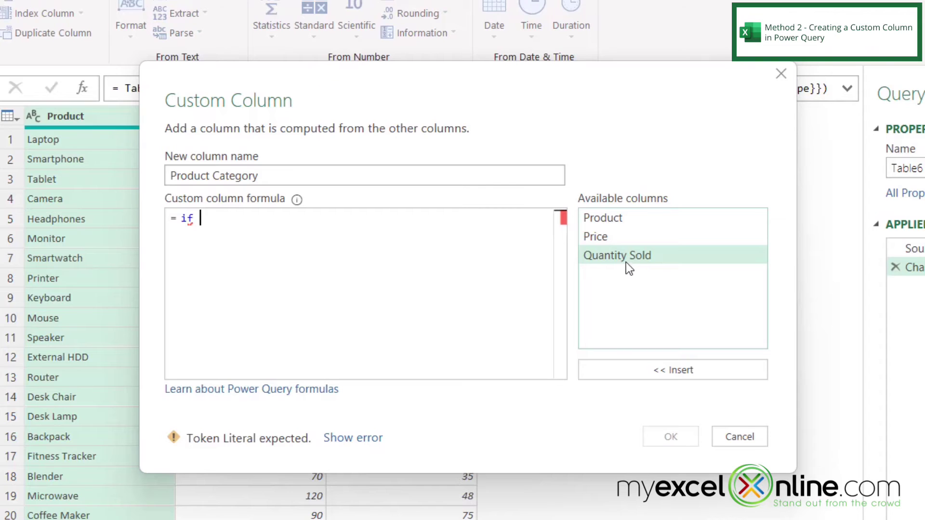
click(605, 255)
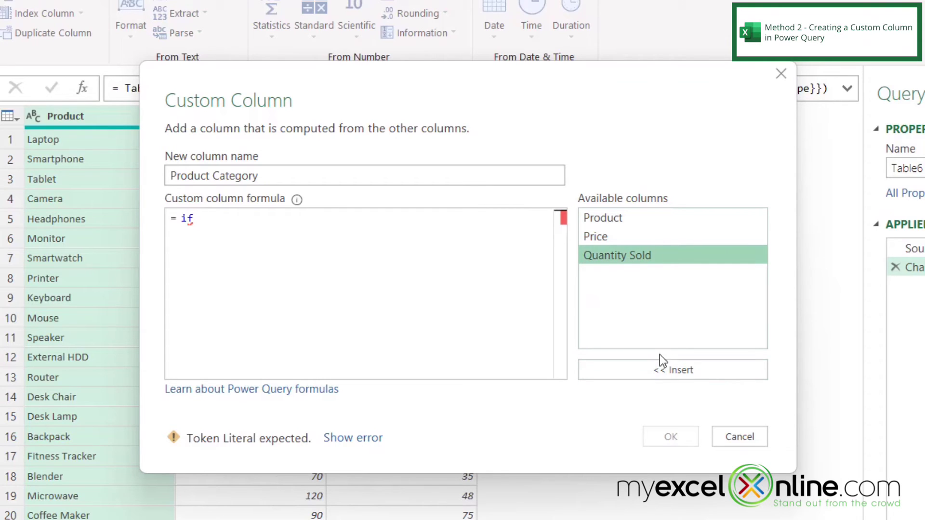
click(649, 373)
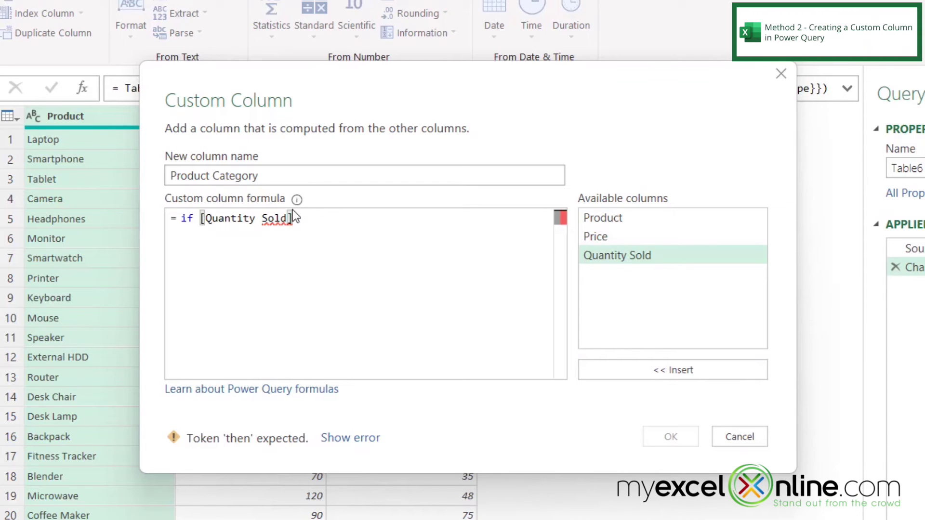
text(>50 then)
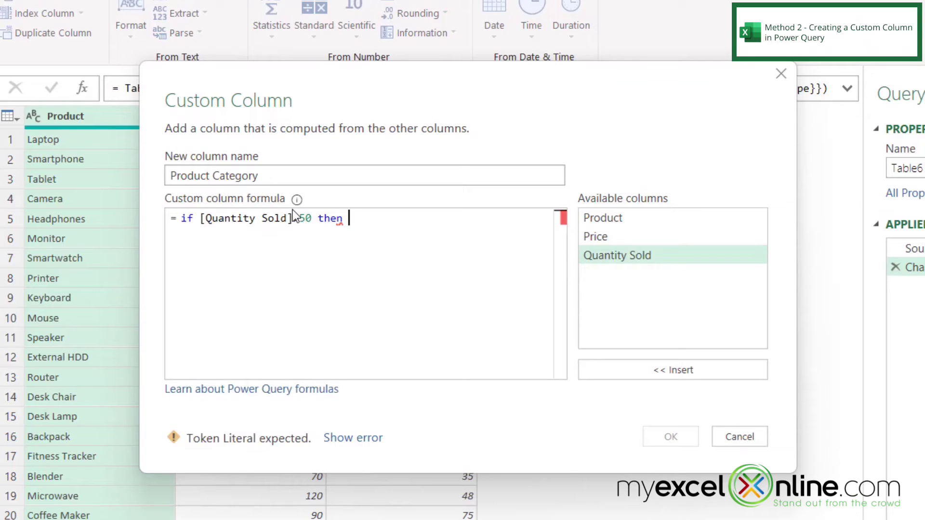
text("")
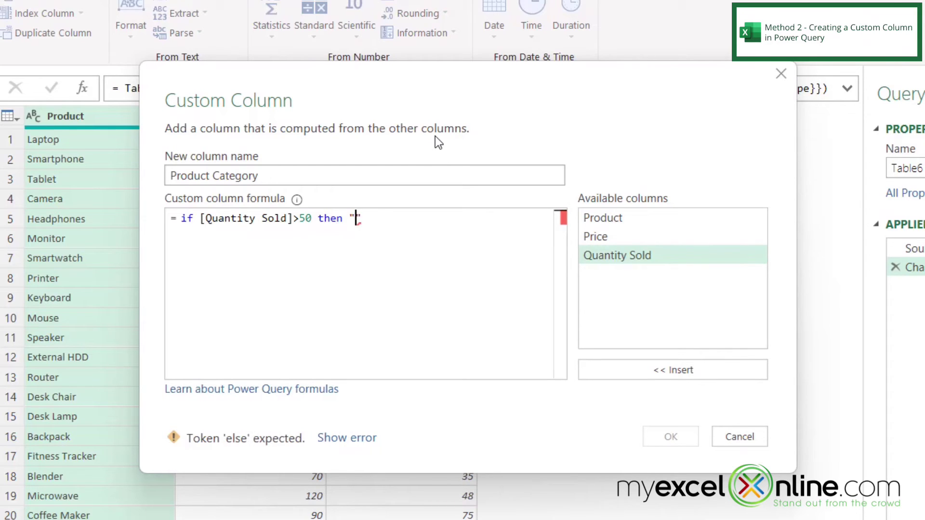
text(Fast Selling" els)
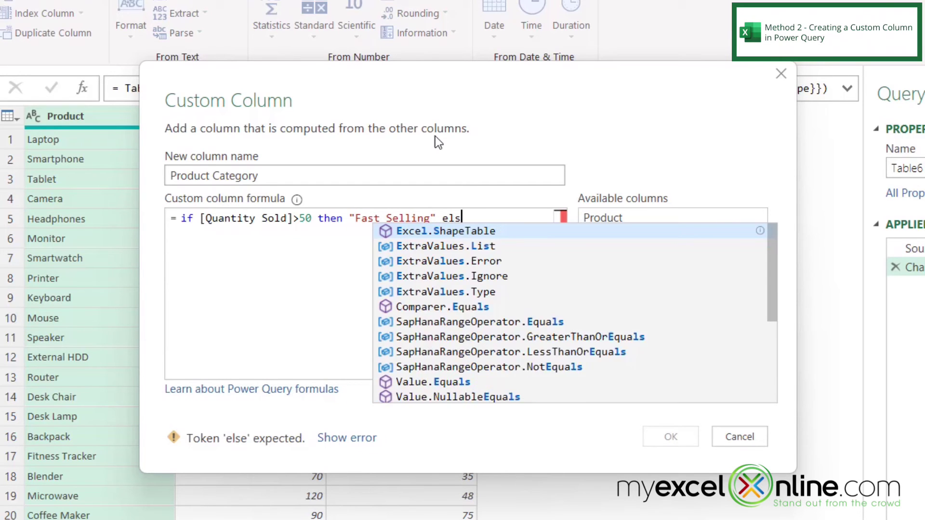
text(e "Slow Se)
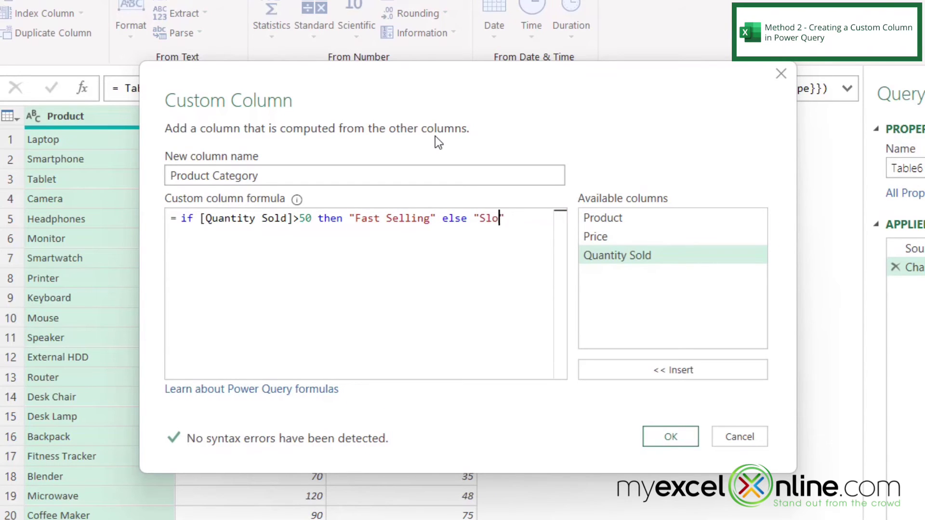
text(lling)
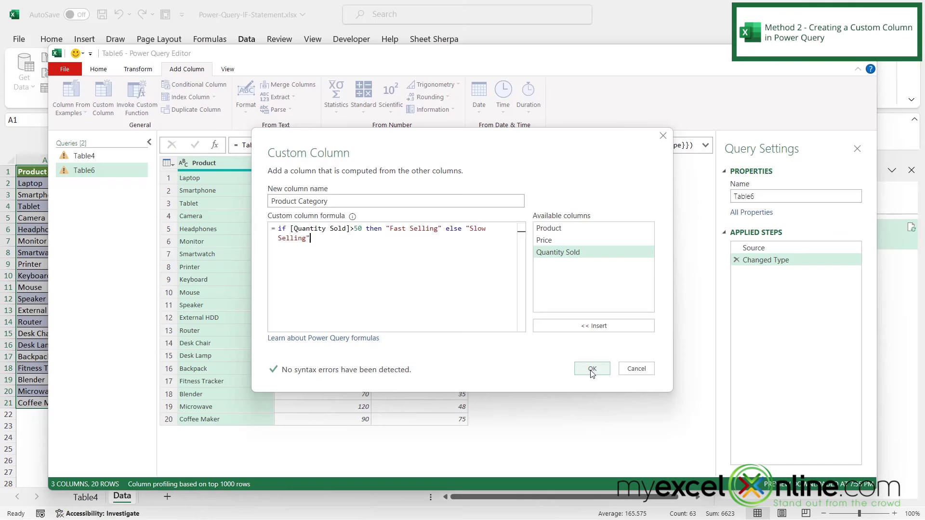
click(670, 437)
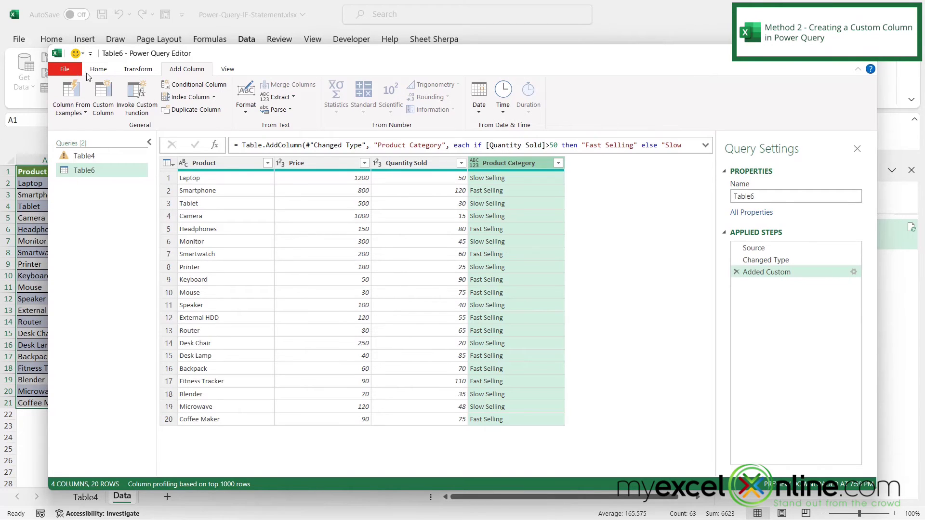
Close & Load the Table6 query onto a new worksheet
click(98, 69)
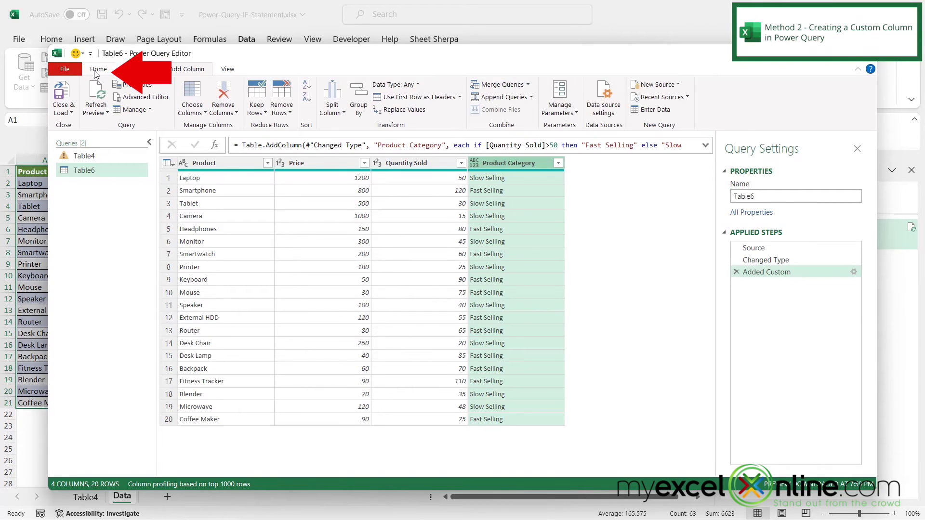
click(64, 95)
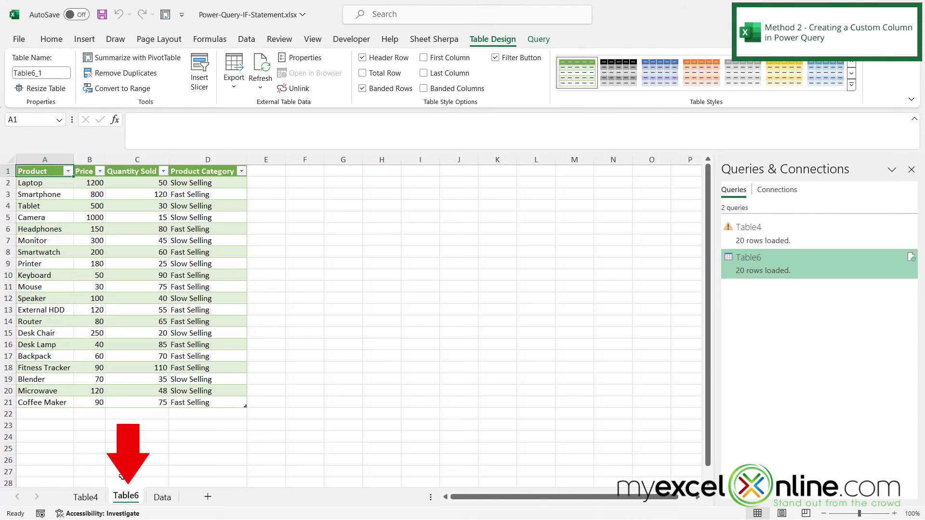